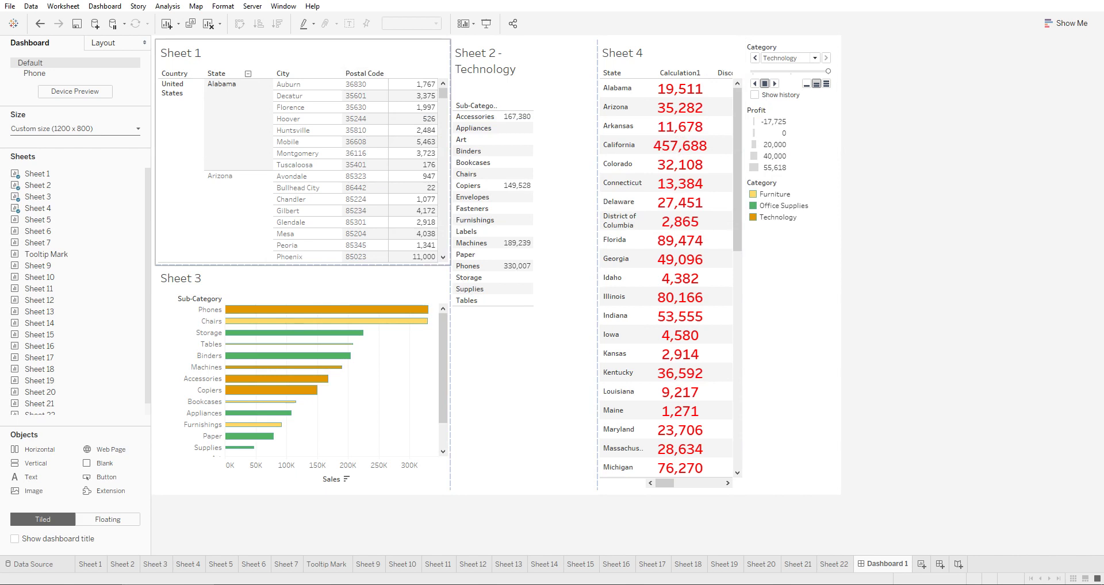
# Step: Select Alabama in Sheet 1 and check whether Sheet 3, Sheet 2 and Sheet 4 respond to the selection
pyautogui.click(238, 110)
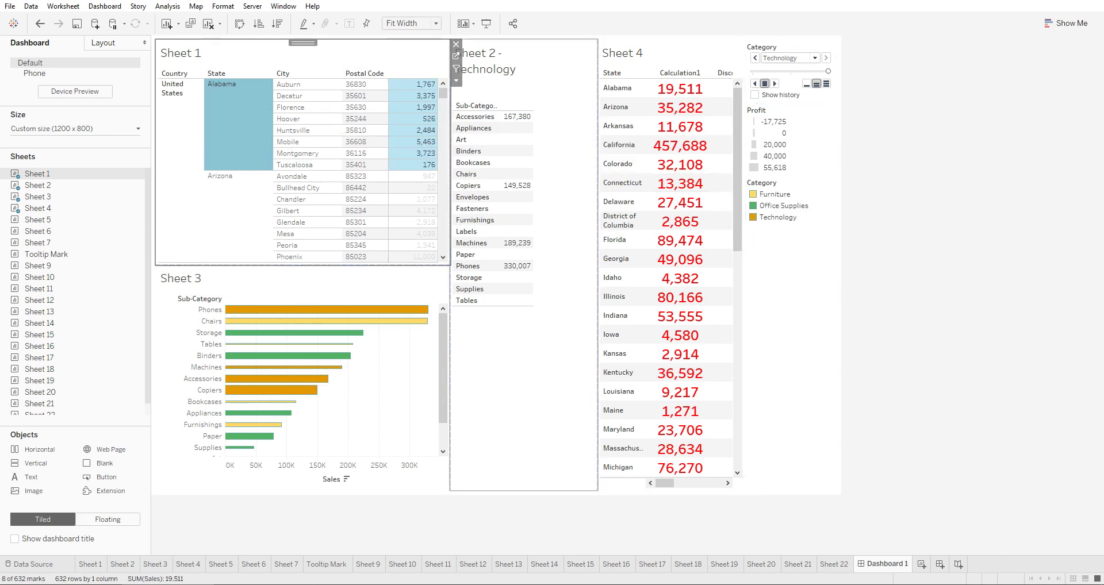
pyautogui.click(238, 130)
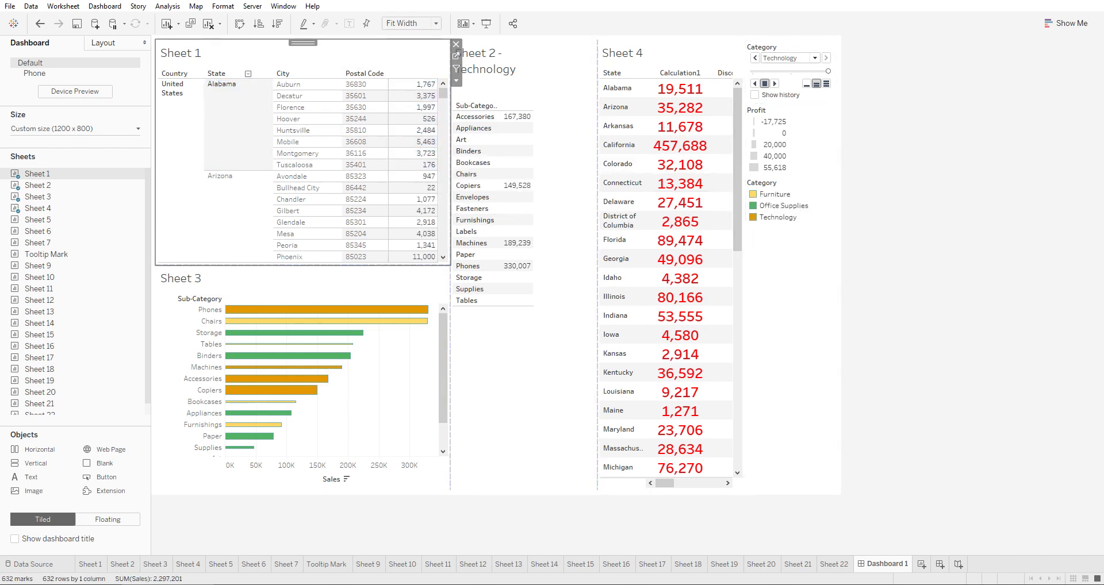
pyautogui.click(238, 130)
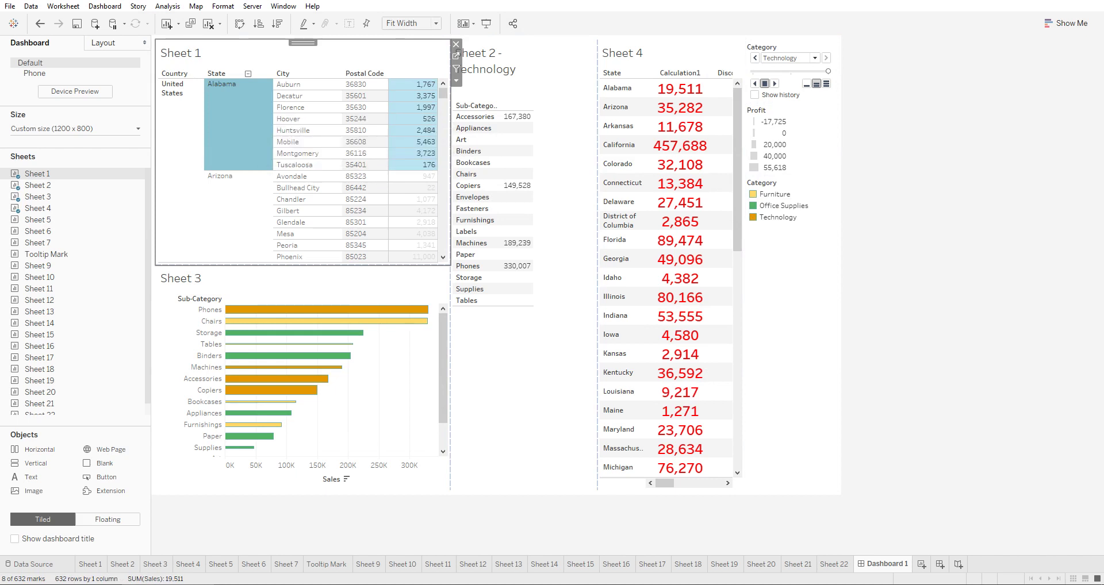
pyautogui.click(331, 300)
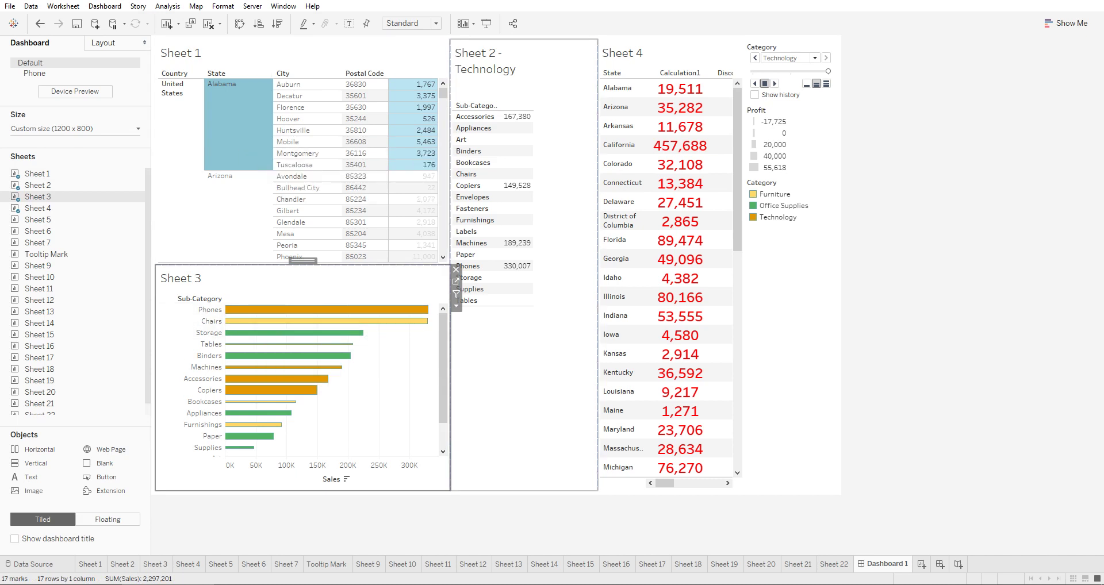
pyautogui.click(523, 69)
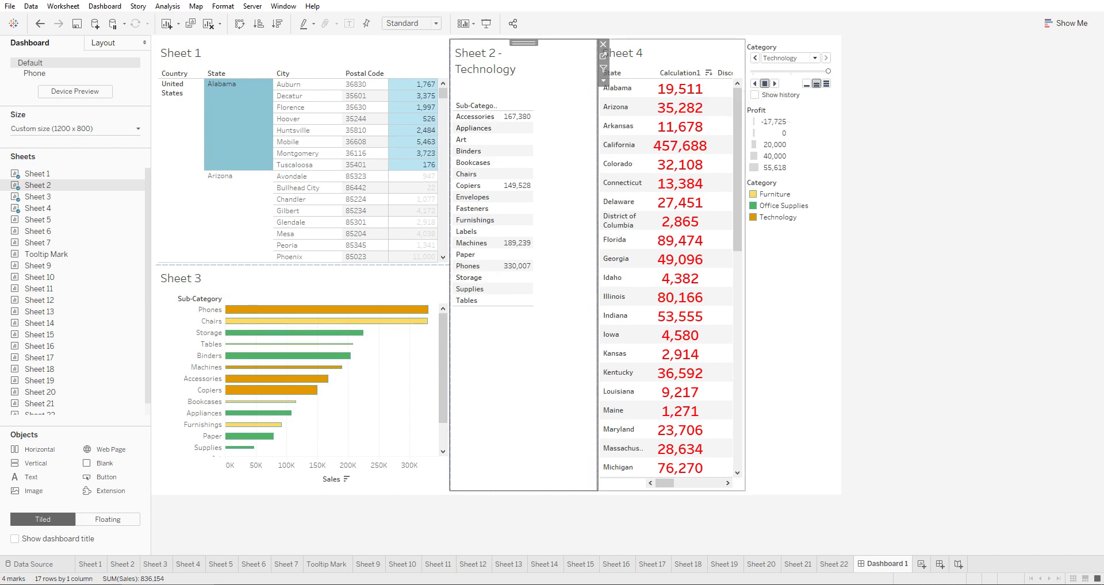
pyautogui.click(680, 84)
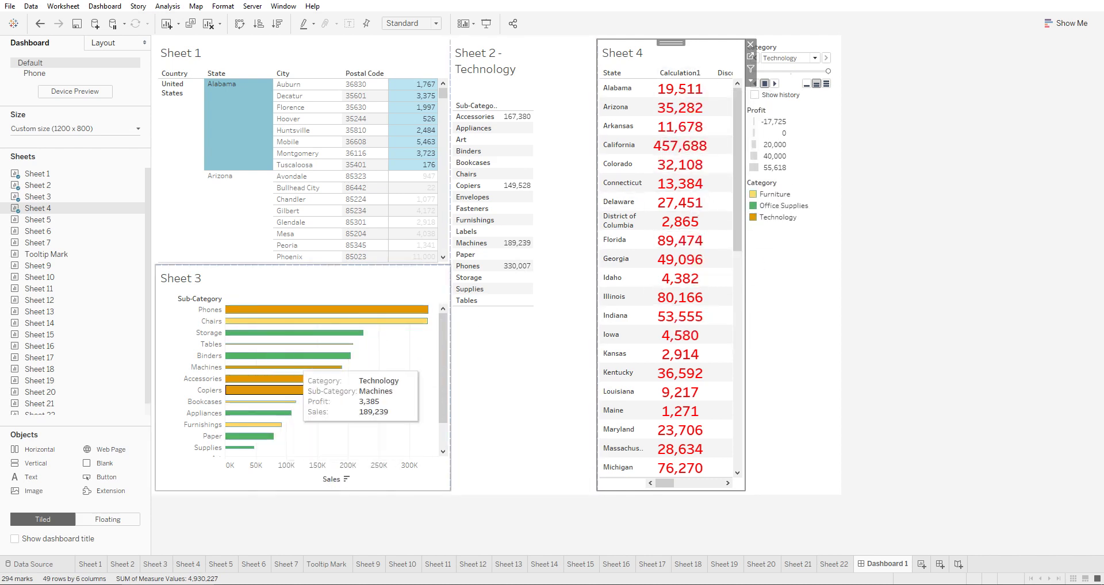
pyautogui.click(523, 374)
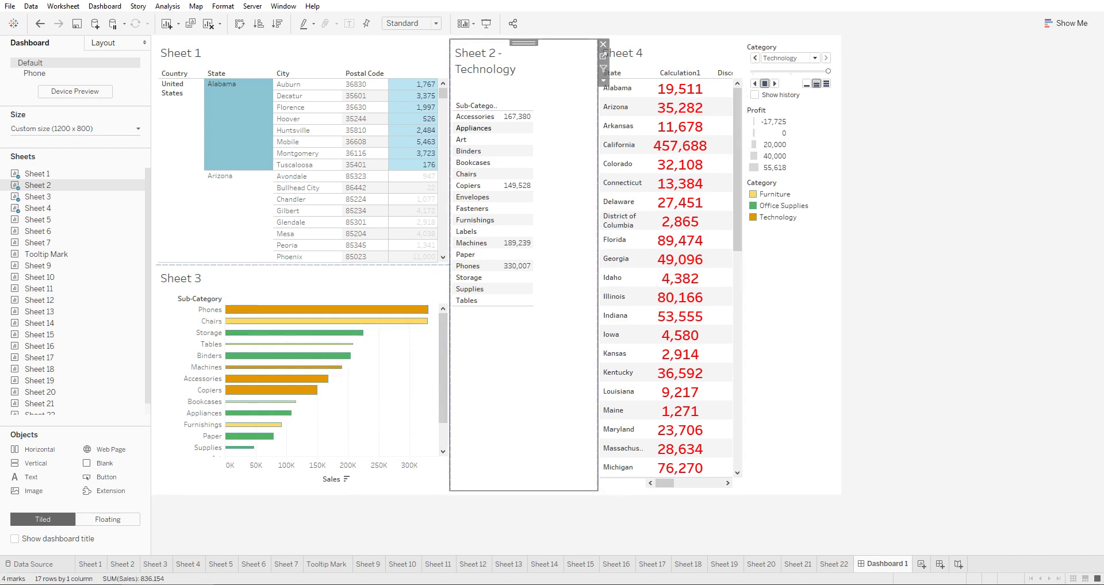
# Step: Enable Sheet 1 as a filter for the dashboard and filter by postal code 85224 in Chandler, Arizona
pyautogui.click(303, 53)
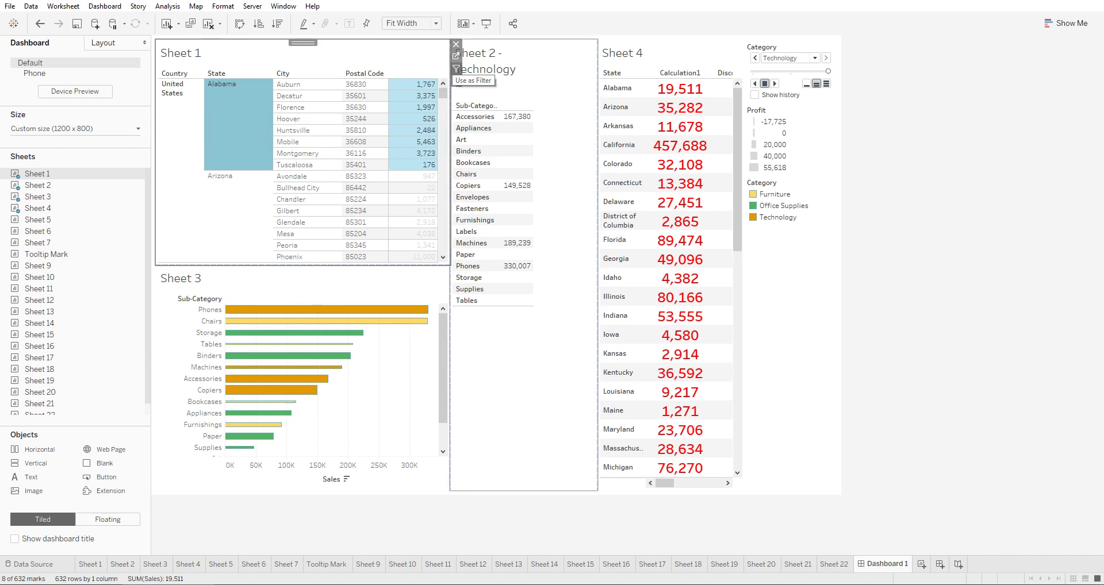
pyautogui.click(456, 69)
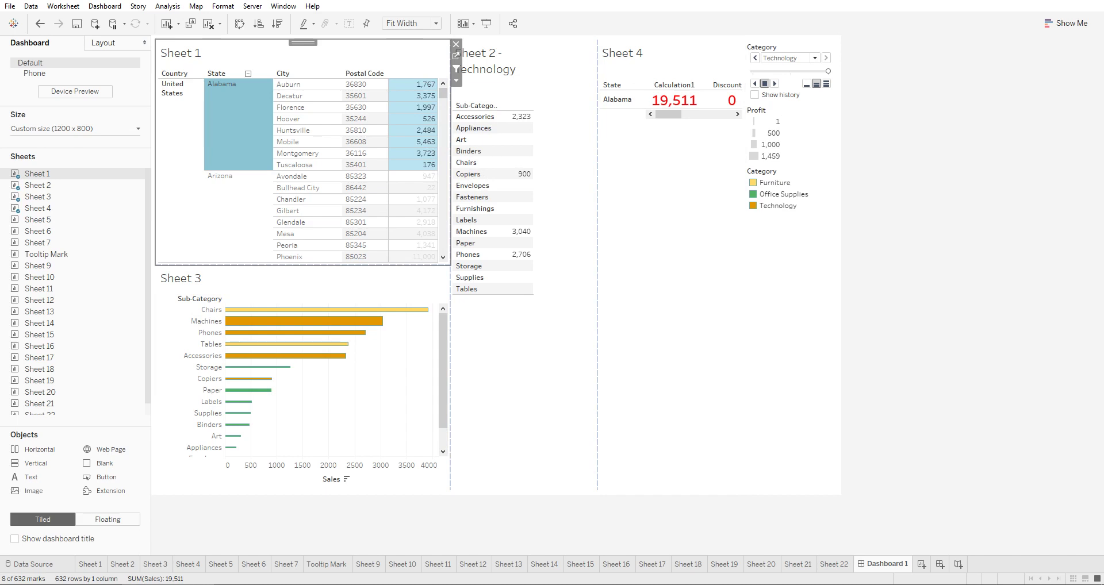
pyautogui.click(222, 84)
pyautogui.click(222, 83)
pyautogui.click(365, 199)
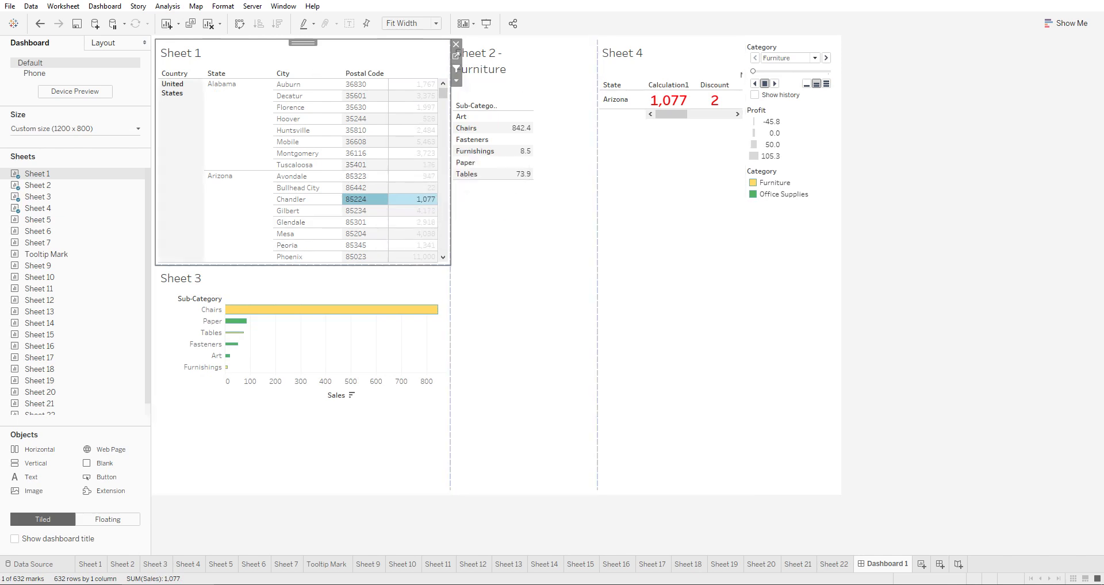
# Step: Filter the dashboard by postal code 77036 in Houston, Texas, using the Sheet 1 table
pyautogui.scroll(-15, 355, 170)
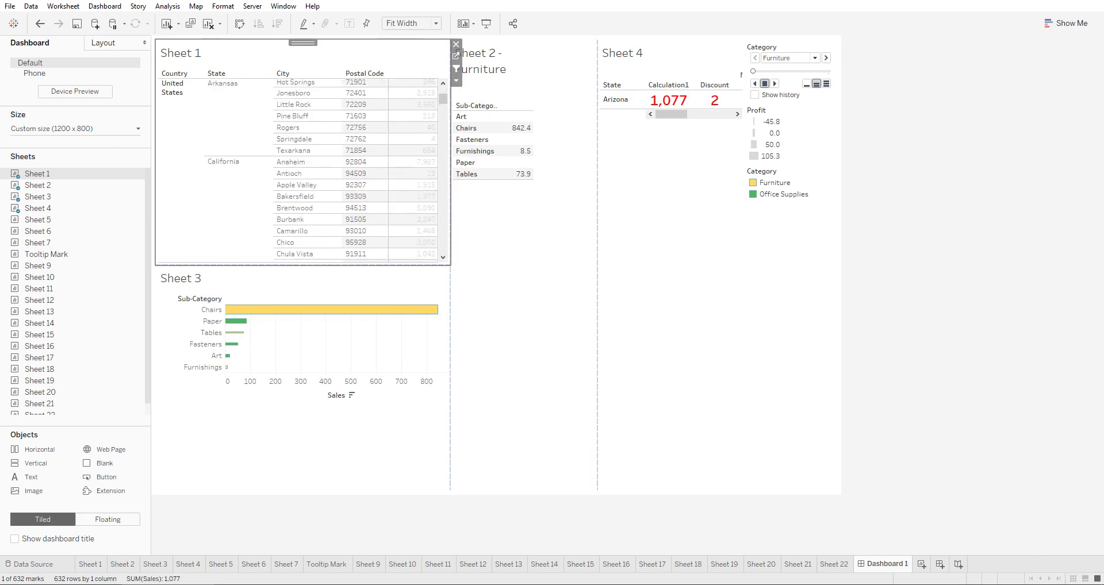
pyautogui.scroll(-20, 322, 230)
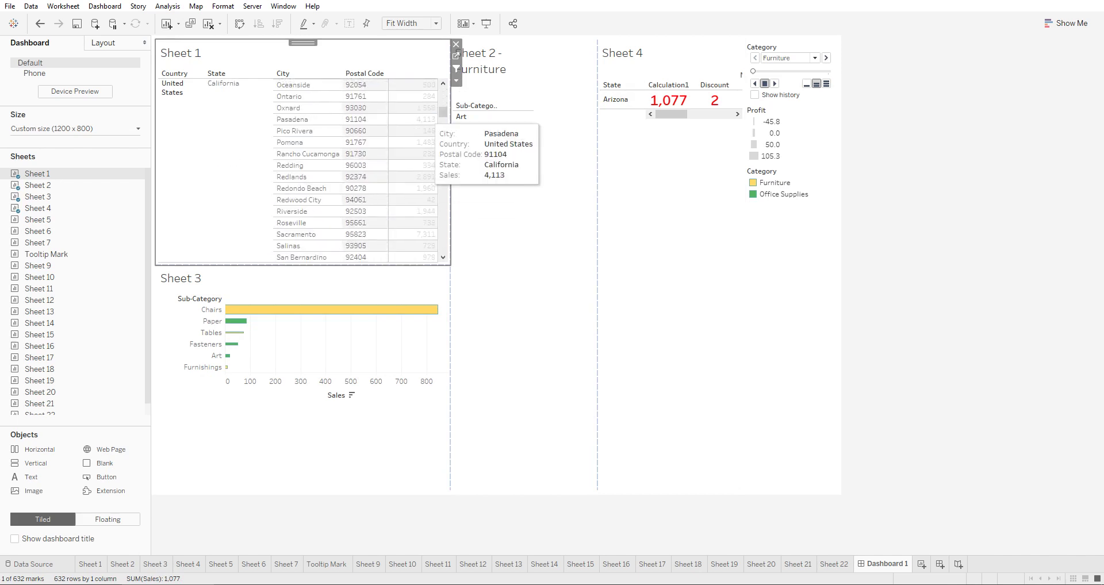
pyautogui.scroll(-20, 322, 173)
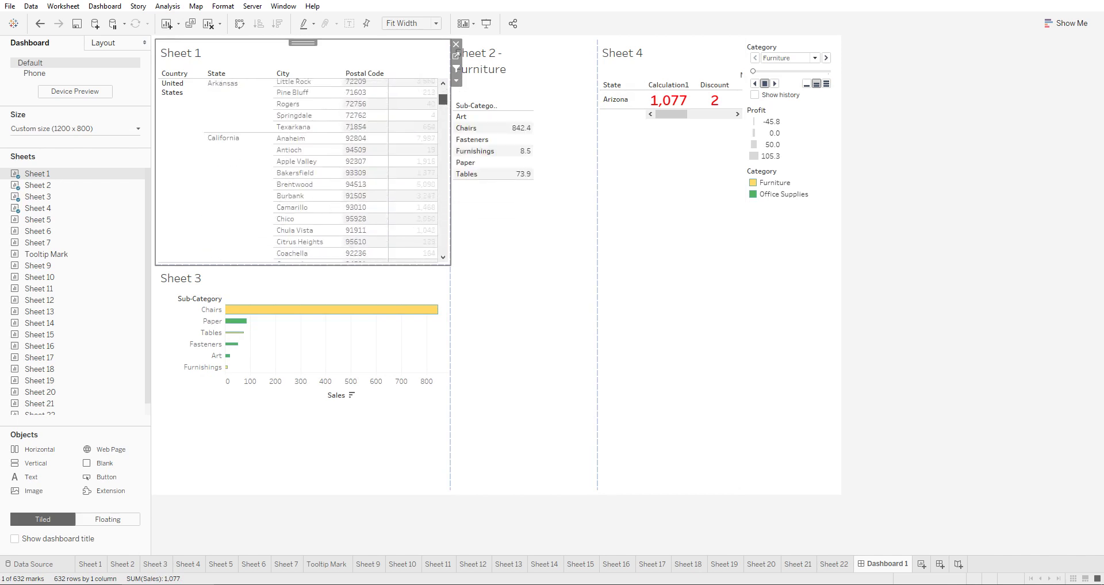
pyautogui.scroll(-20, 322, 170)
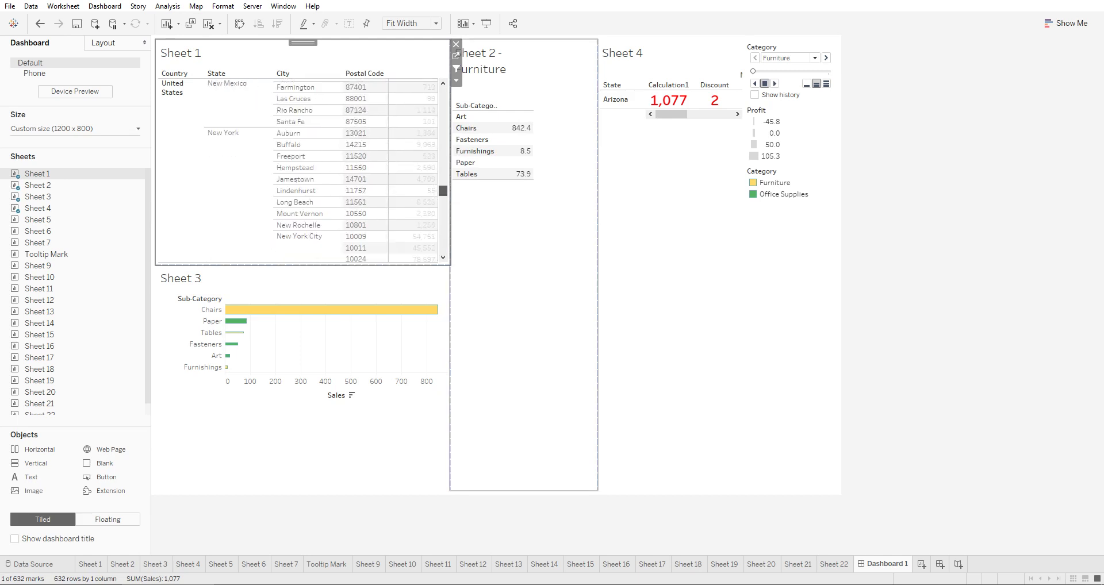
pyautogui.scroll(-20, 322, 169)
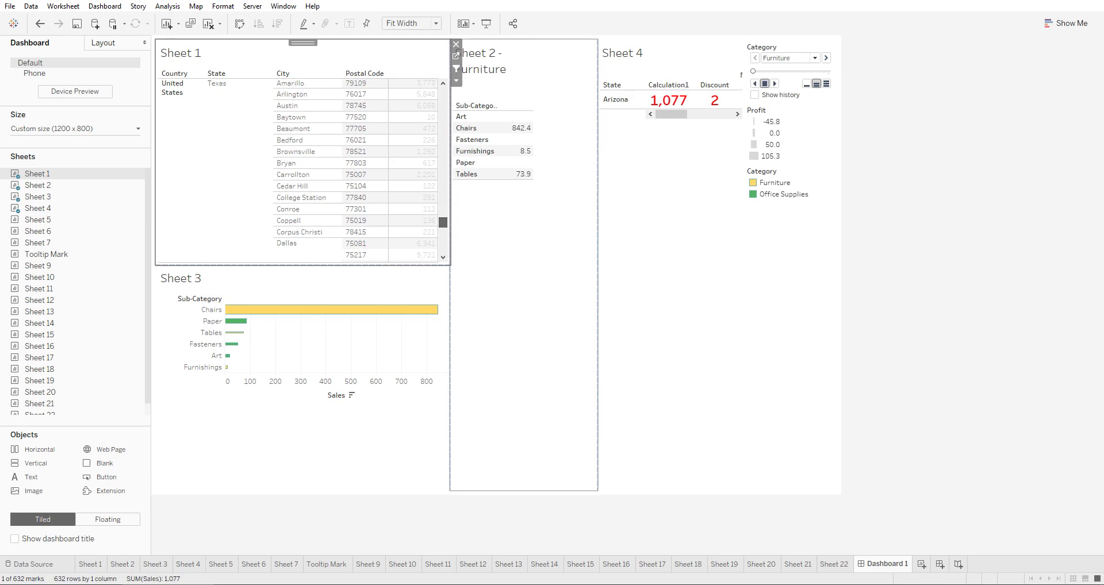
pyautogui.scroll(-5, 322, 170)
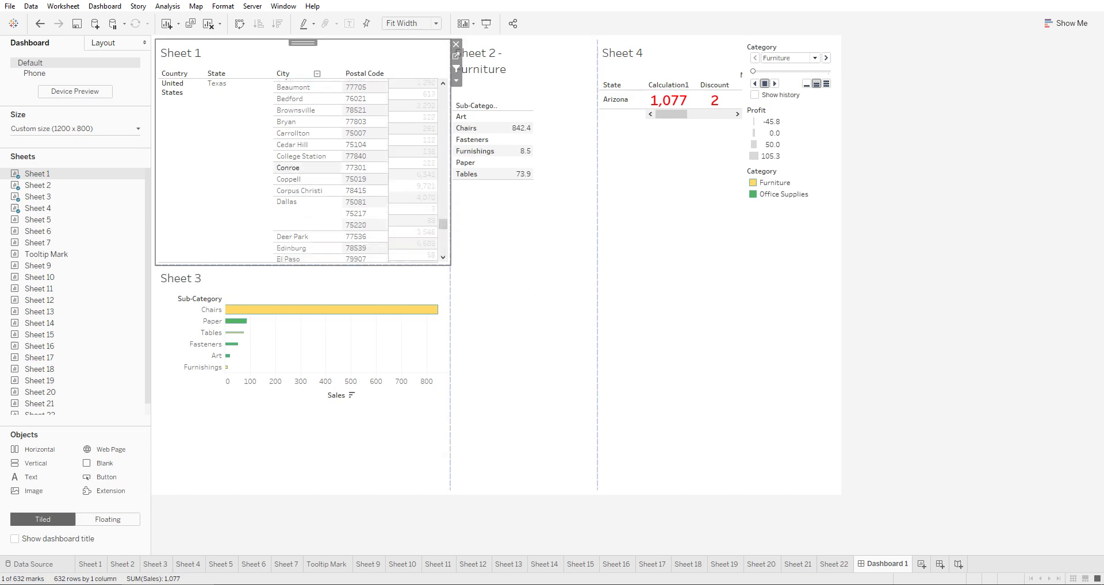
pyautogui.scroll(-5, 304, 165)
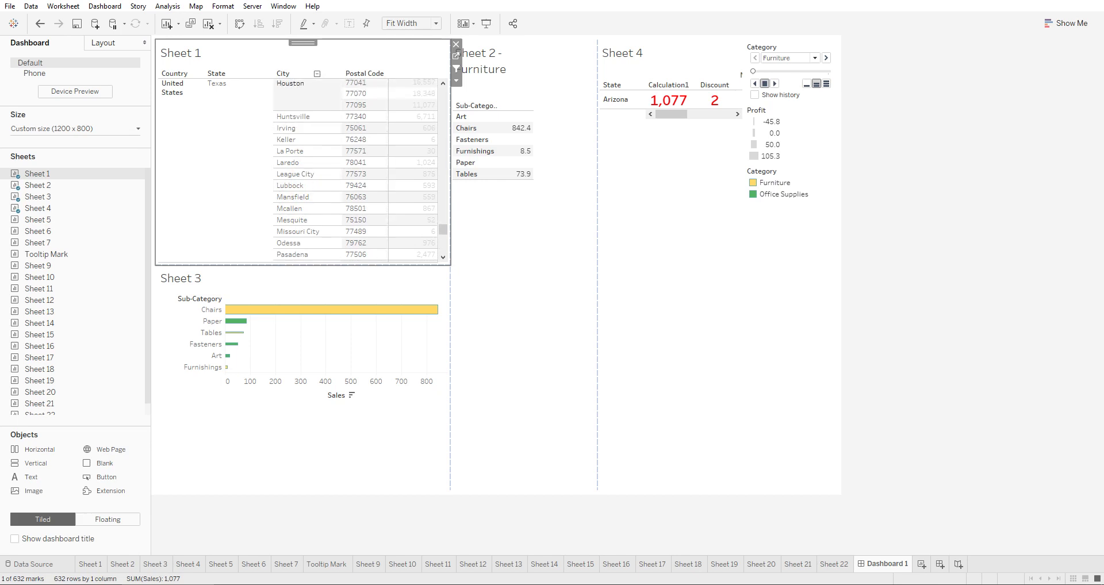
pyautogui.scroll(1, 356, 169)
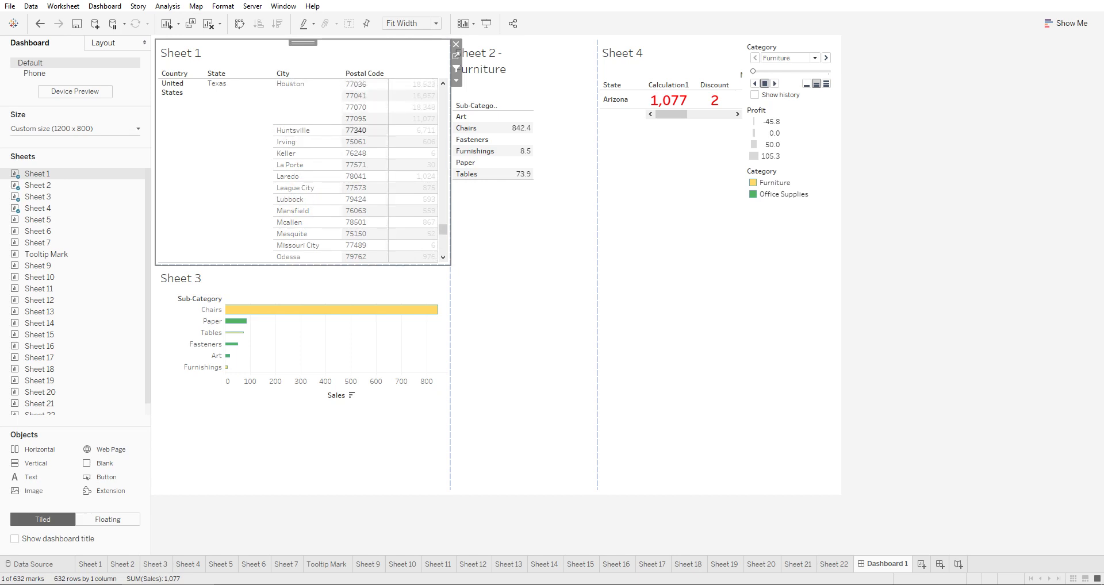
pyautogui.scroll(1, 355, 108)
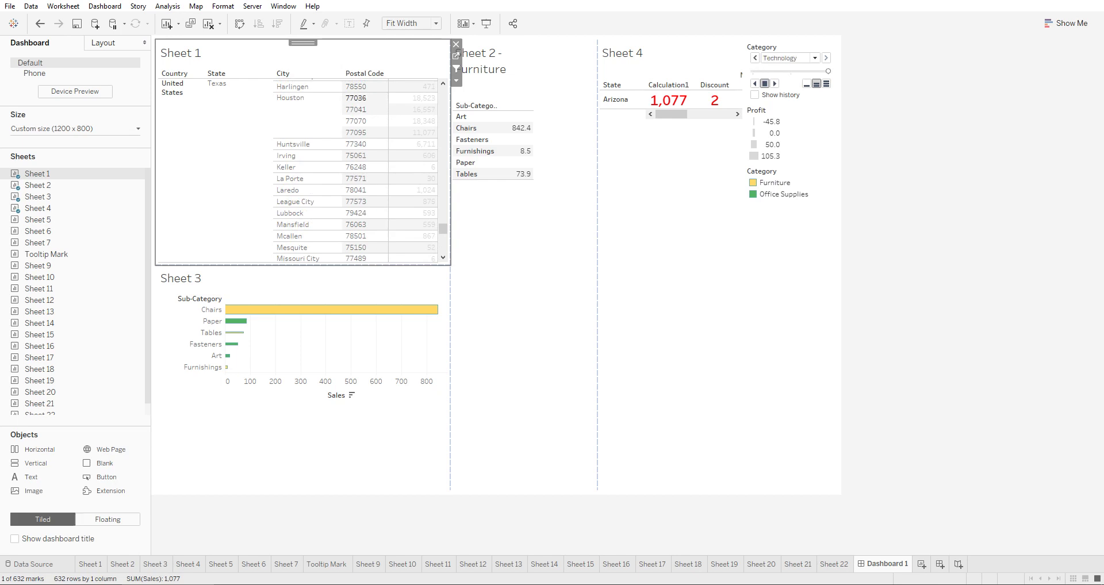
pyautogui.click(365, 97)
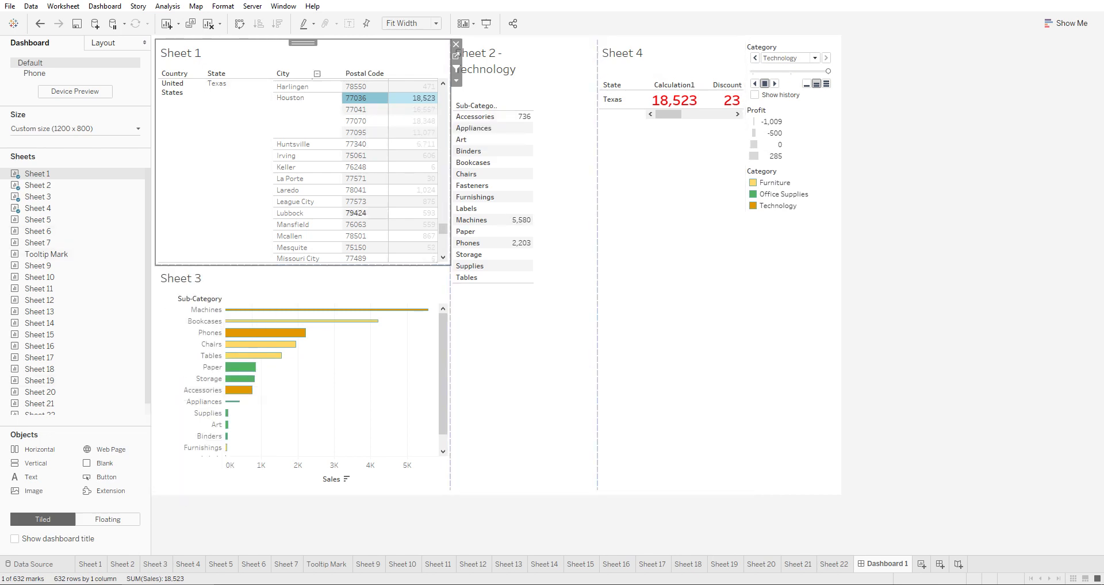
# Step: Filter by the whole city of Houston in Sheet 1, check Sheets 3, 2 and 4, and clear the selection
pyautogui.click(307, 106)
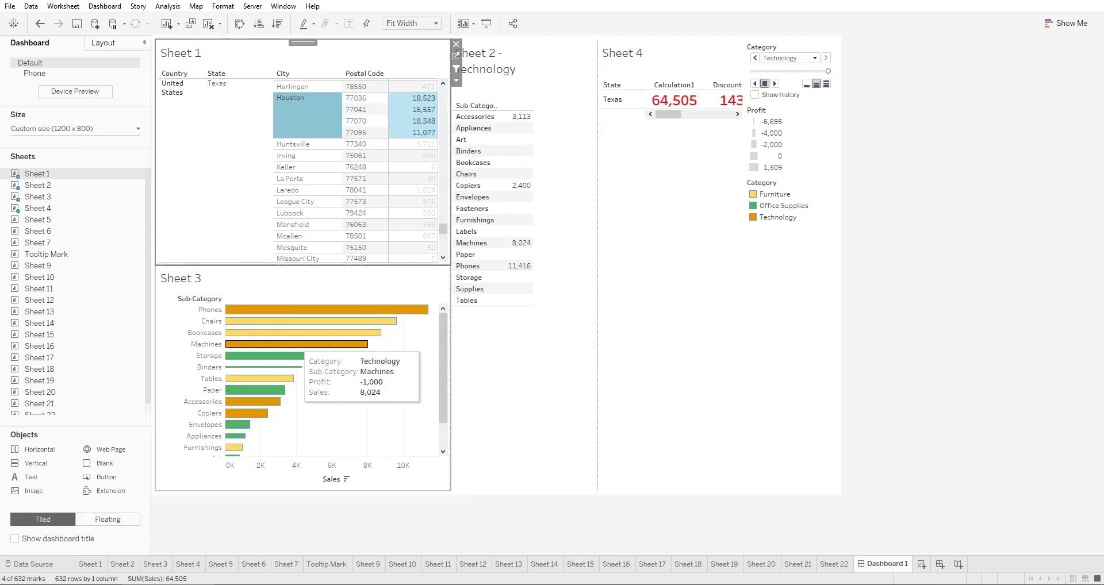
pyautogui.click(412, 366)
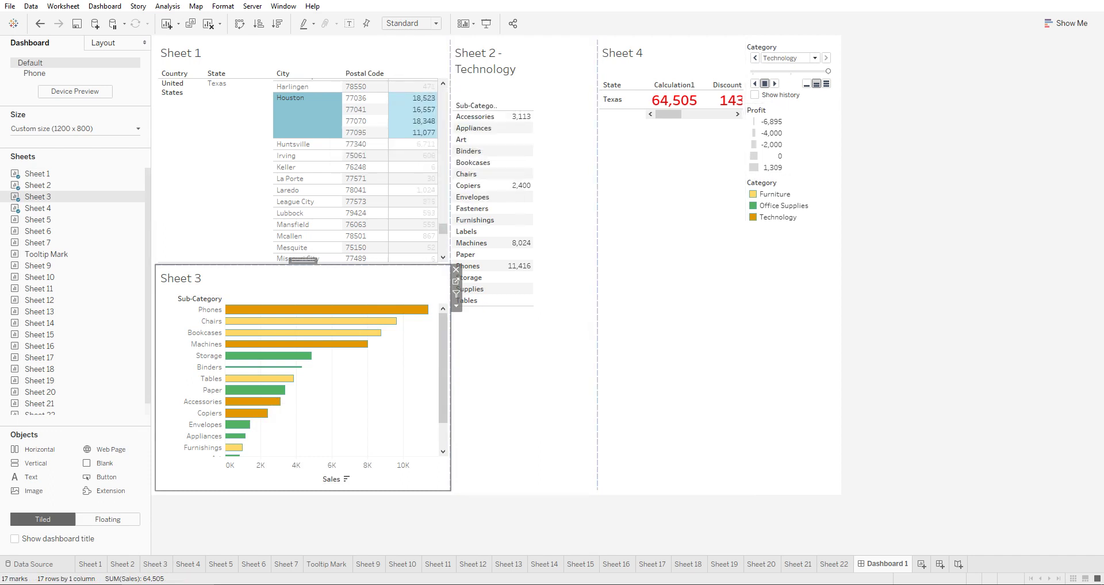
pyautogui.click(524, 75)
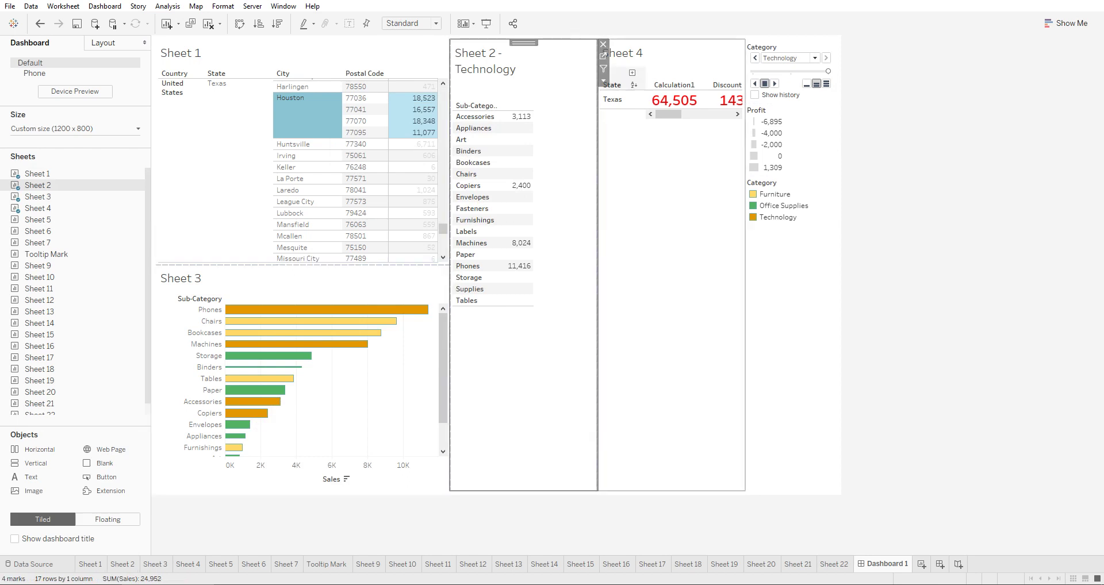
pyautogui.click(690, 86)
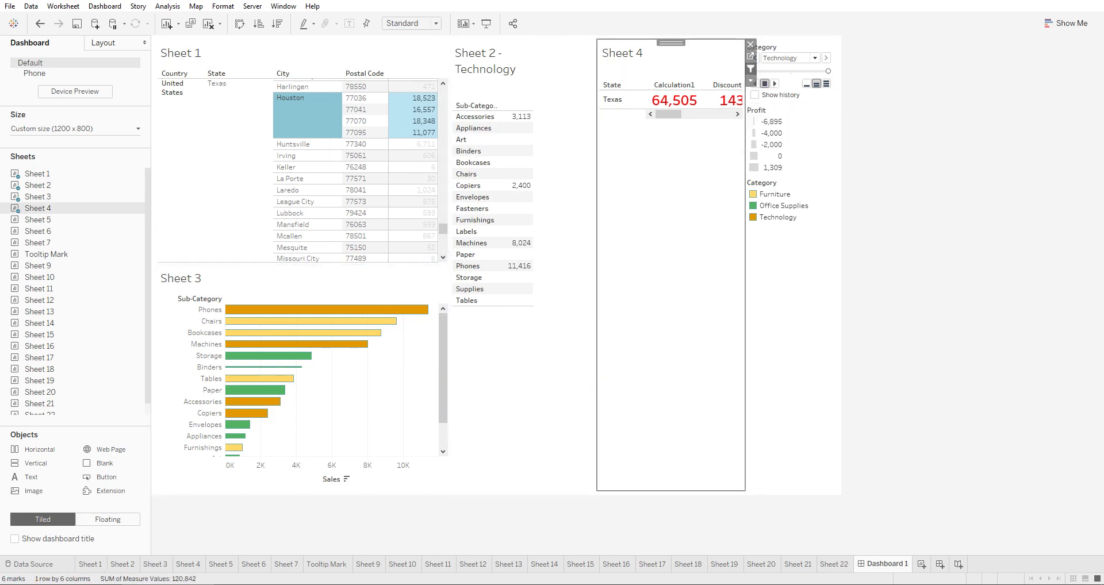
pyautogui.click(307, 113)
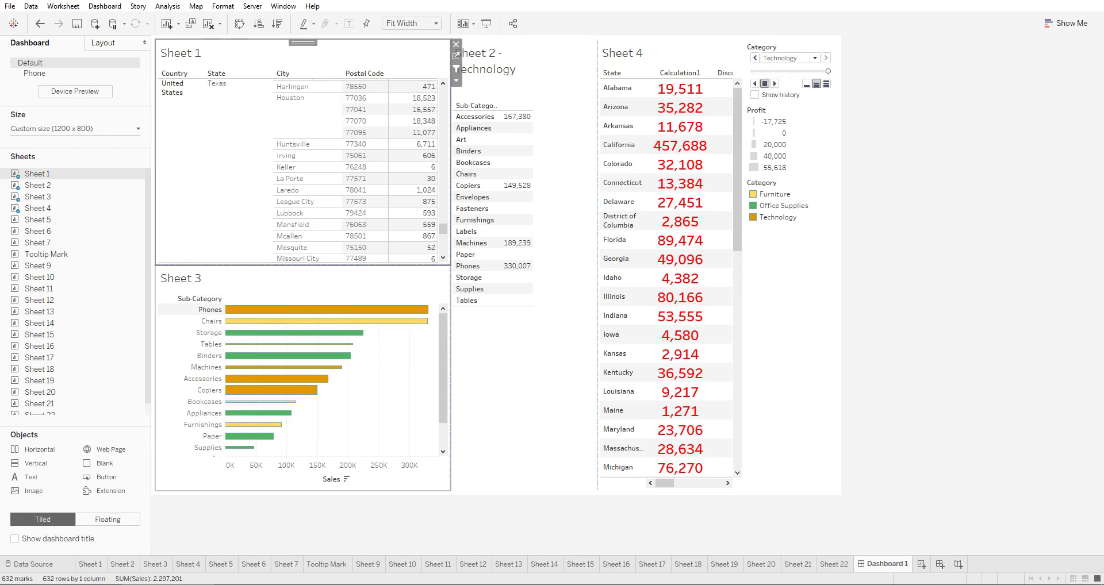
# Step: Filter the other sheets by the Phones sub-category in Sheet 3 and examine the Sheet 1 table
pyautogui.click(210, 309)
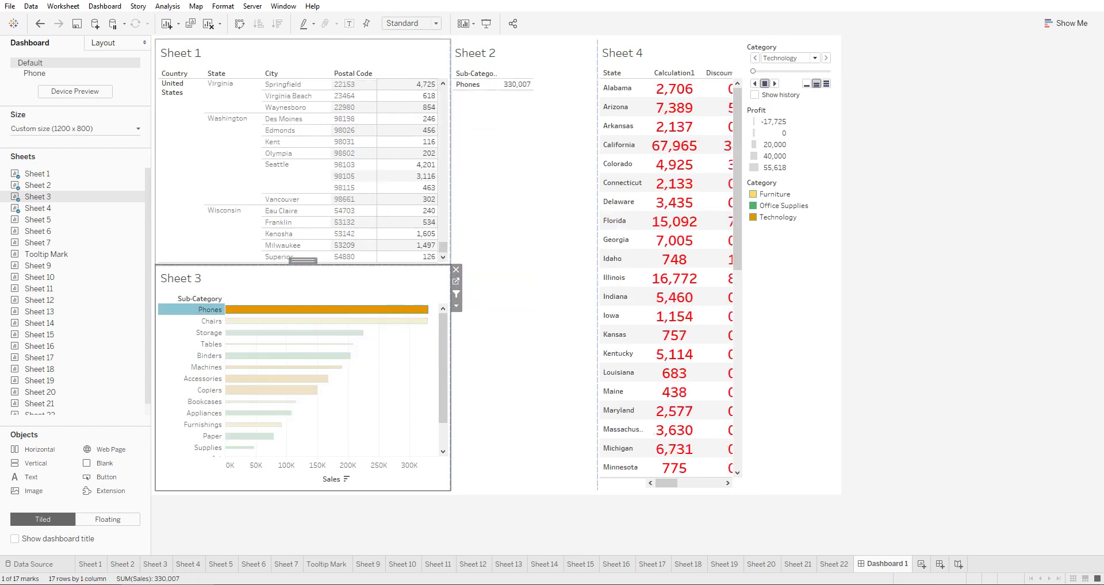
pyautogui.scroll(20, 322, 173)
pyautogui.moveTo(443, 221); pyautogui.dragTo(443, 92)
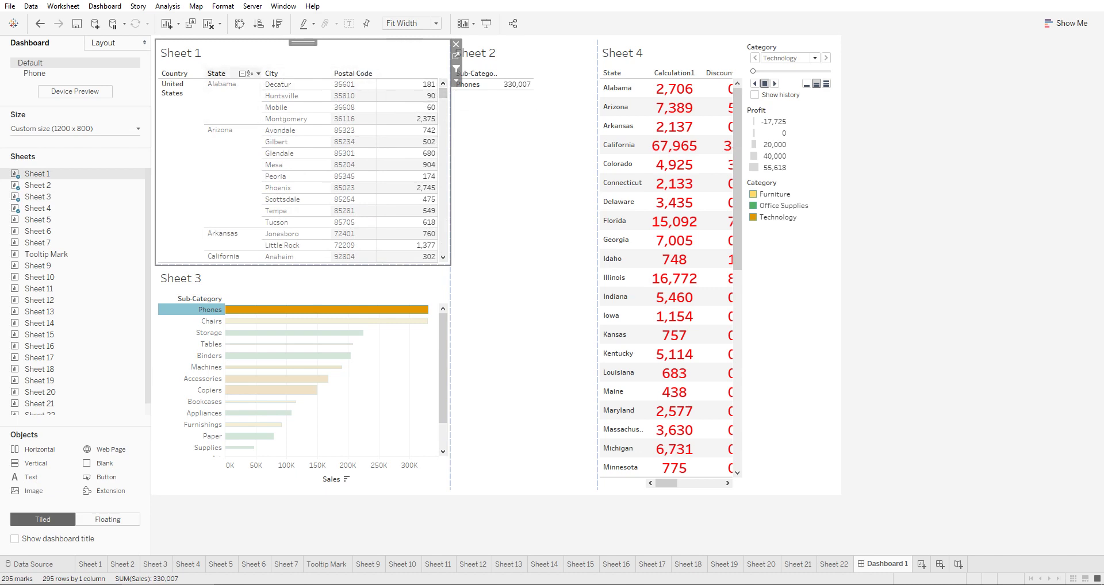
# Step: Collapse and re-expand Sheet 1's location hierarchy through City and Postal Code, finishing with it collapsed to State level
pyautogui.click(242, 74)
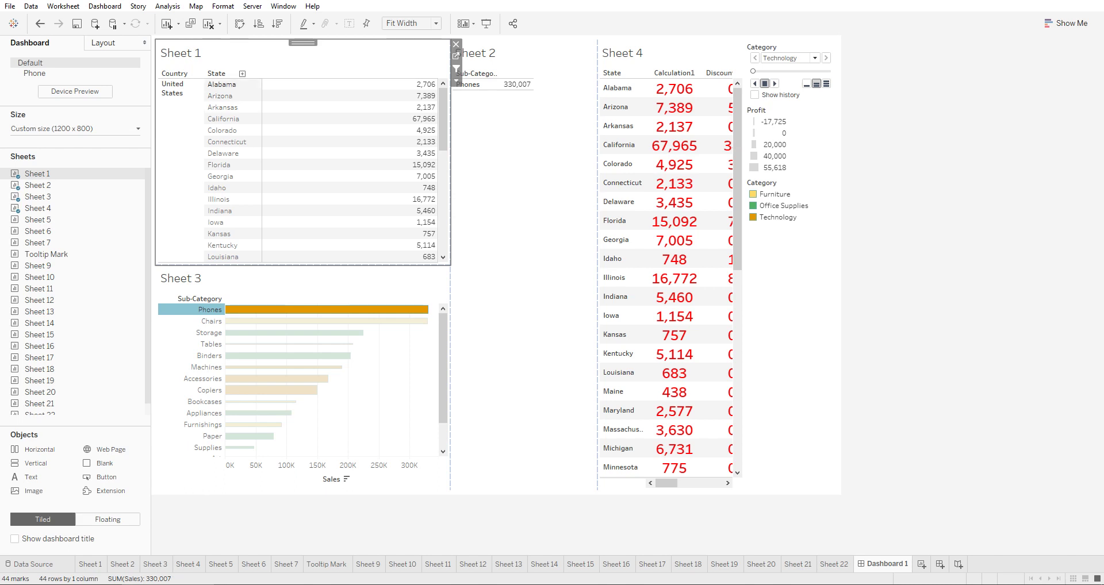
pyautogui.moveTo(336, 84)
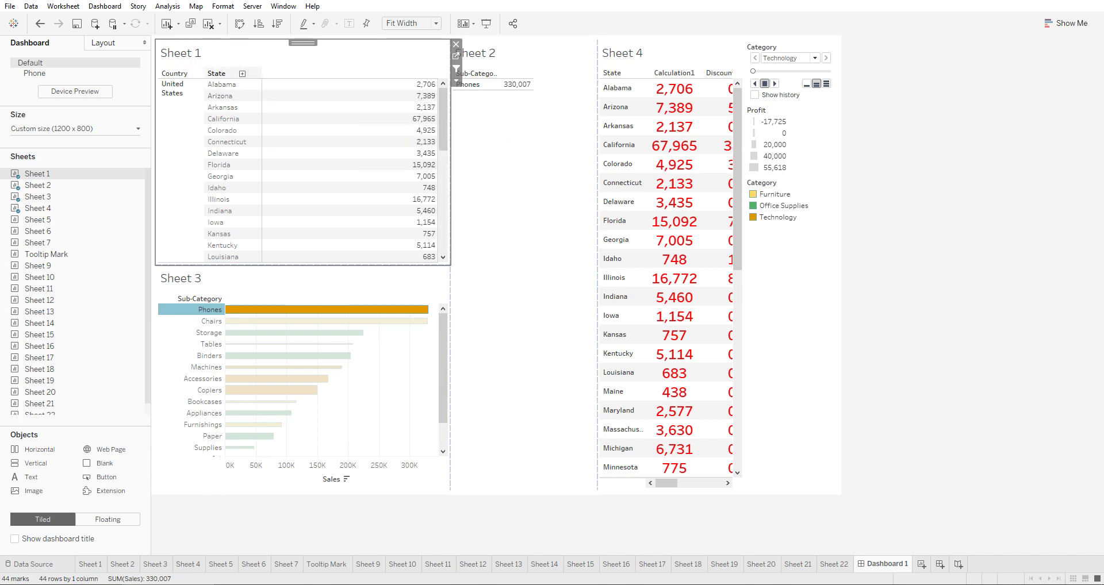
pyautogui.click(242, 74)
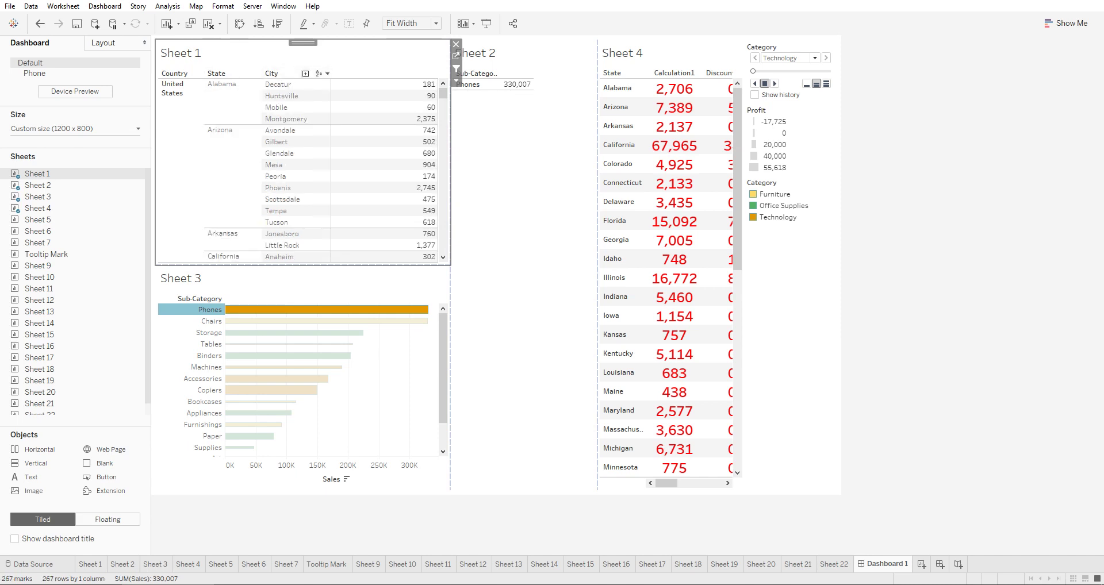
pyautogui.click(305, 73)
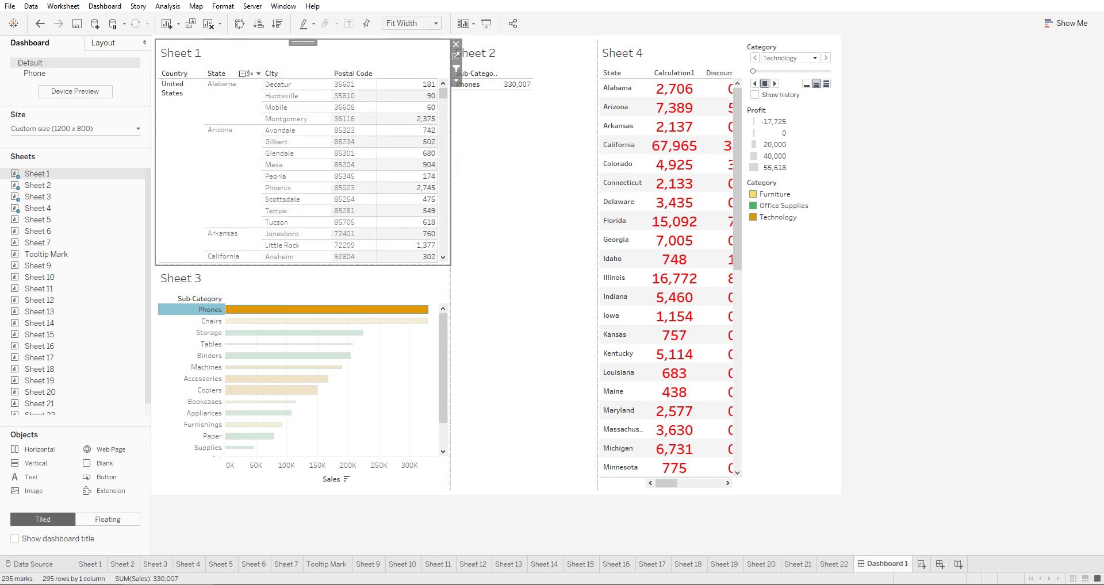
pyautogui.click(242, 74)
# Step: Clear the Phones selection in Sheet 3, filter the dashboard by the Accessories bar, and review the states in Sheet 4
pyautogui.click(192, 309)
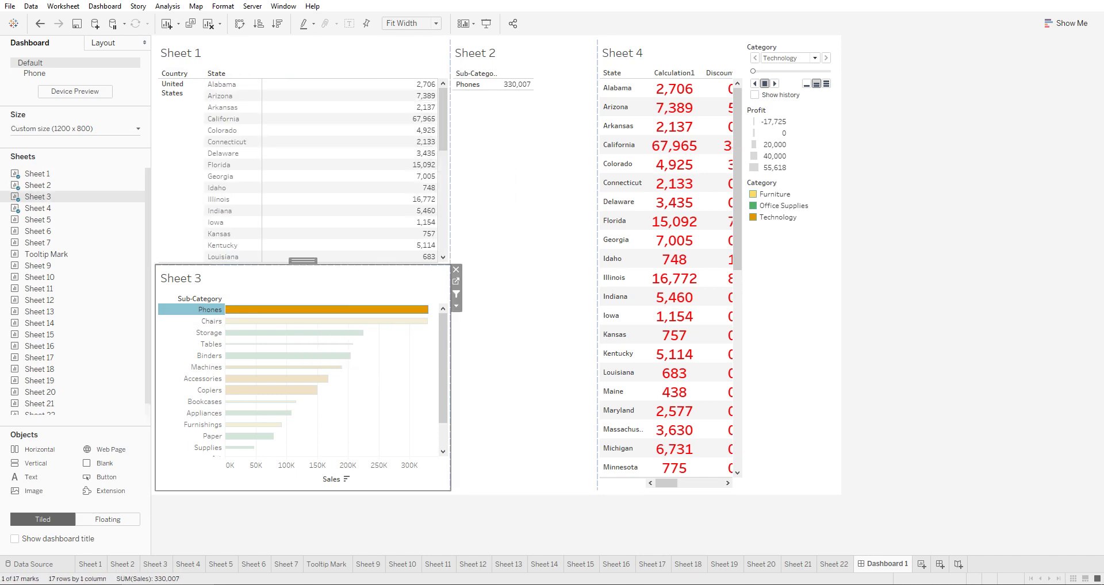
pyautogui.press('Escape')
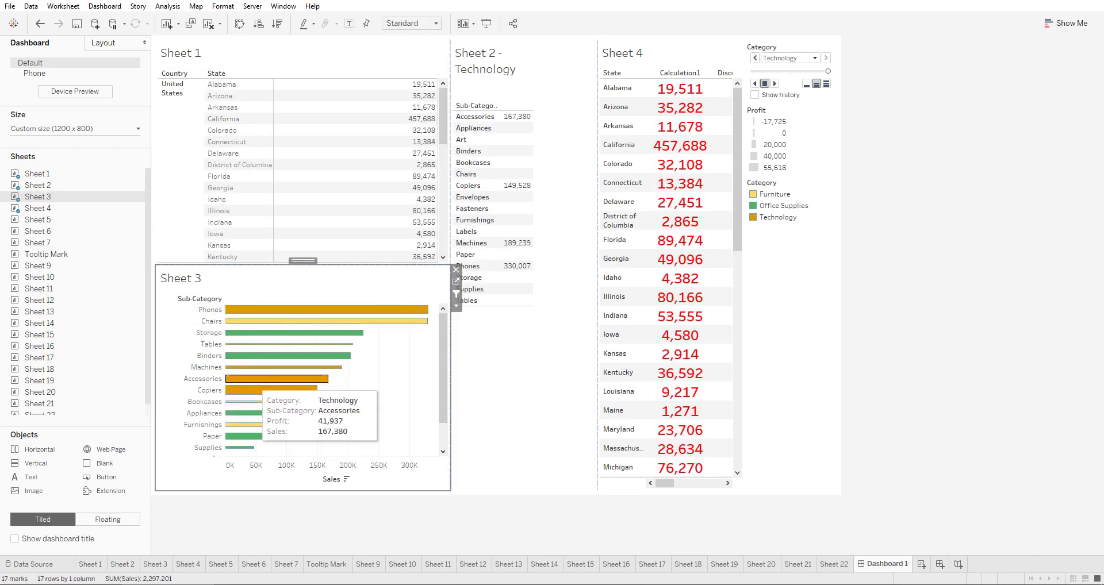
pyautogui.click(276, 379)
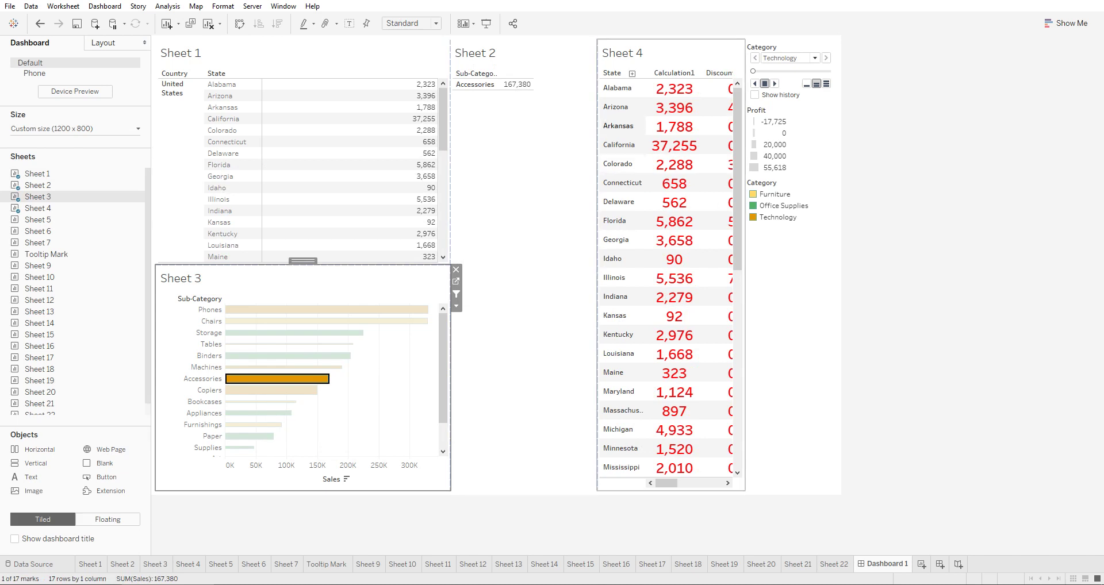
pyautogui.moveTo(737, 109); pyautogui.dragTo(737, 307)
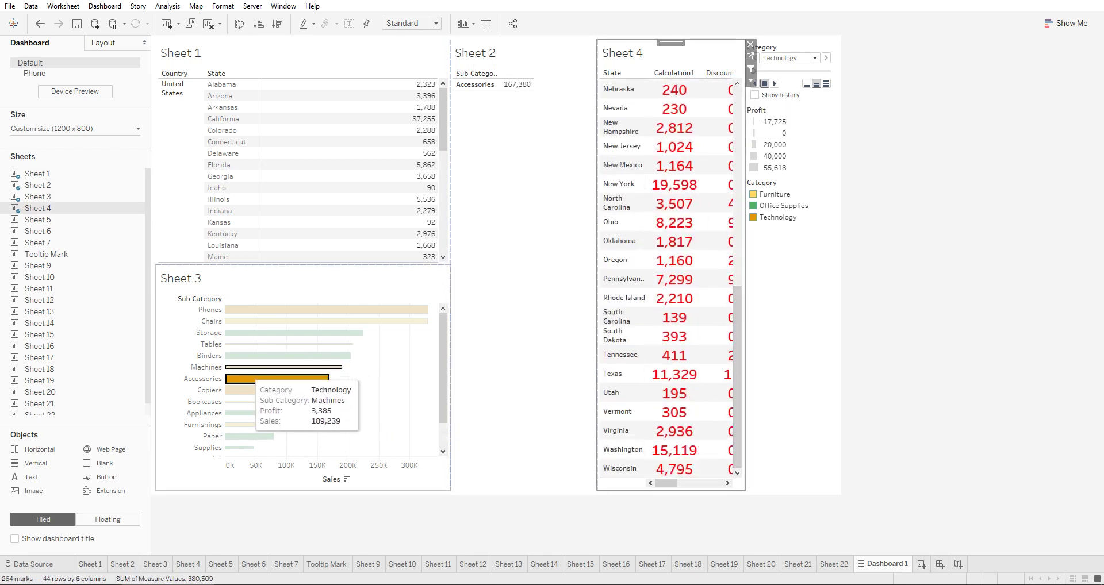
pyautogui.scroll(9, 674, 285)
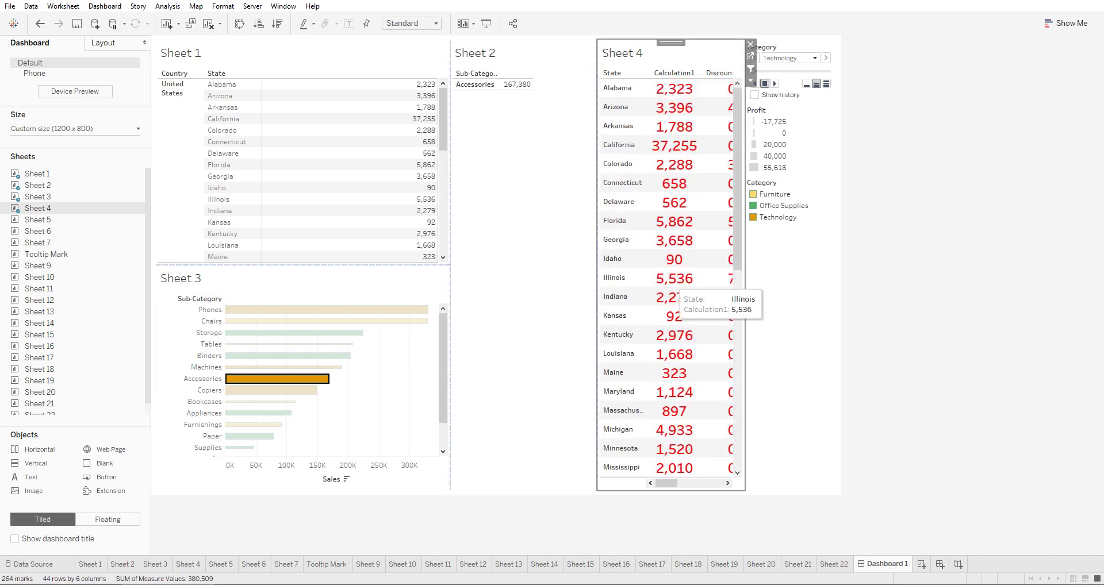